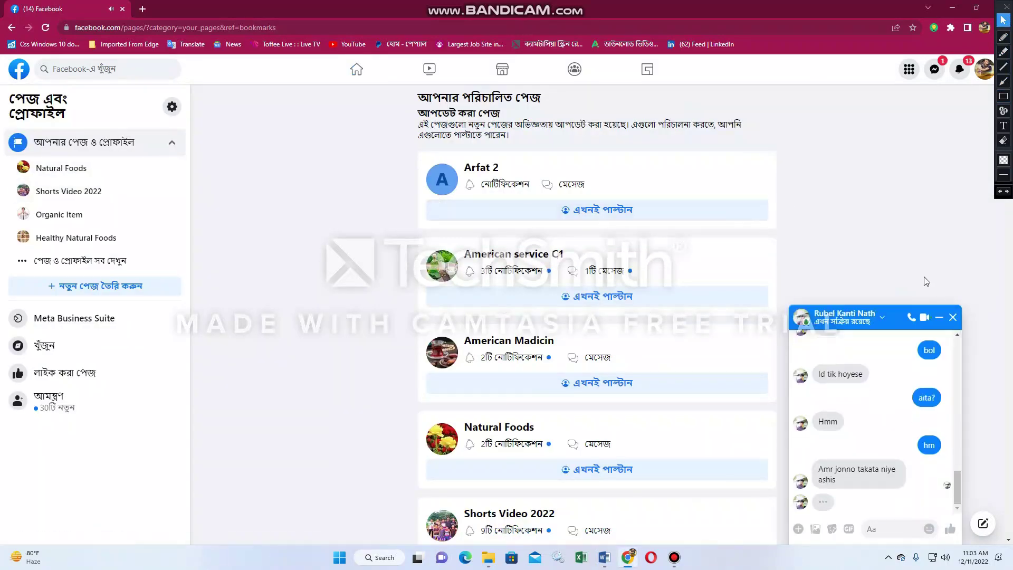
Close the chat window and look through the list of managed pages.
{"action": "left_click", "coordinate": [952, 317]}
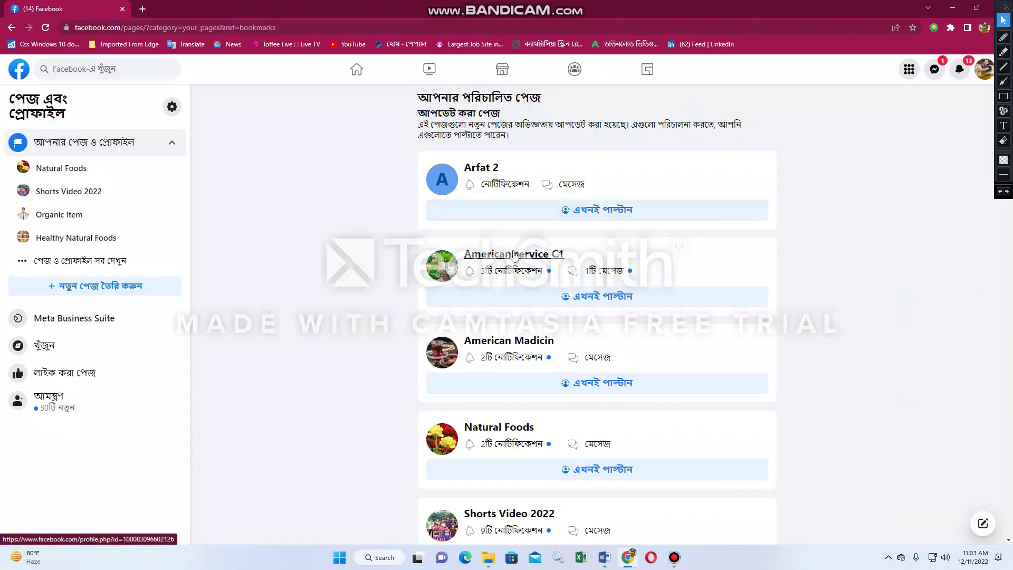
{"action": "scroll", "coordinate": [514, 255], "scroll_direction": "down", "scroll_amount": 2}
{"action": "scroll", "coordinate": [515, 254], "scroll_direction": "down", "scroll_amount": 3}
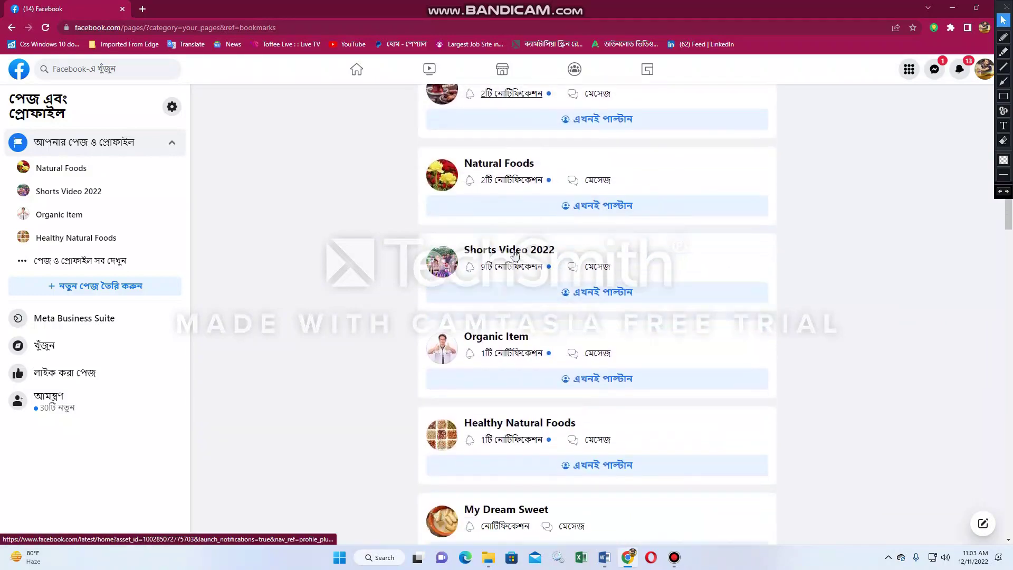
{"action": "scroll", "coordinate": [515, 254], "scroll_direction": "down", "scroll_amount": 3}
{"action": "scroll", "coordinate": [514, 254], "scroll_direction": "down", "scroll_amount": 7}
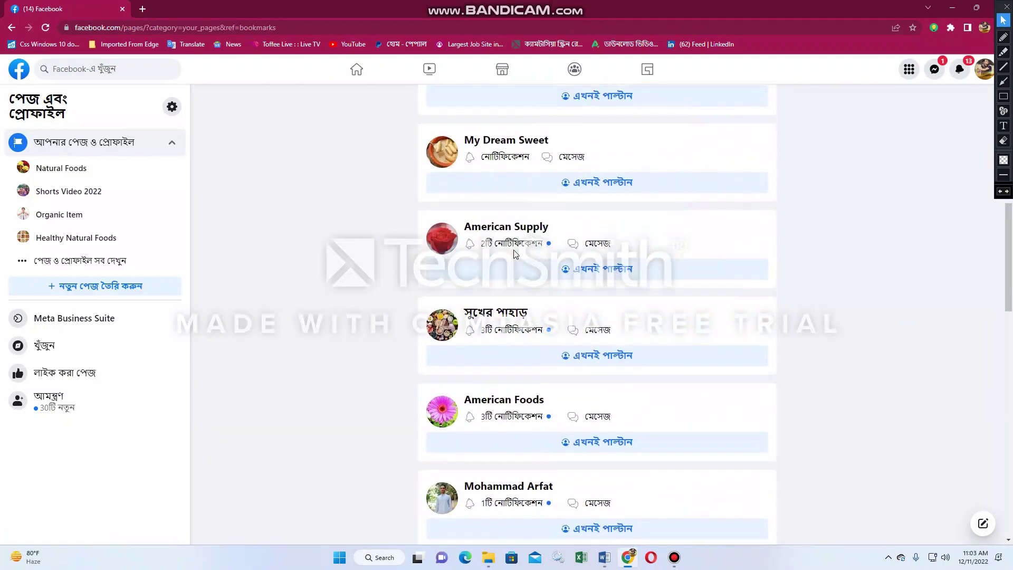
{"action": "scroll", "coordinate": [514, 253], "scroll_direction": "up", "scroll_amount": 8}
{"action": "scroll", "coordinate": [515, 255], "scroll_direction": "up", "scroll_amount": 7}
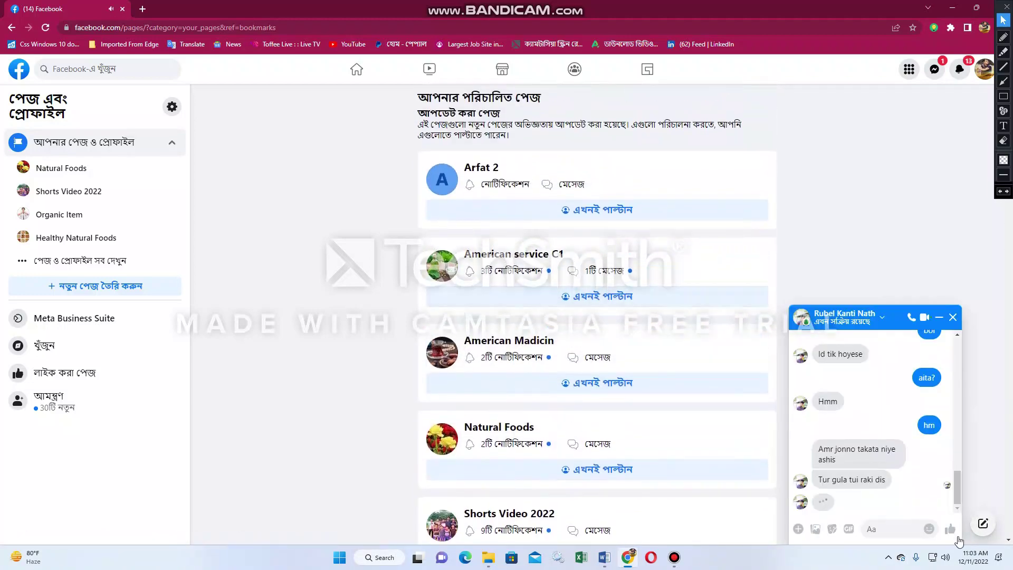
{"action": "left_click", "coordinate": [953, 318]}
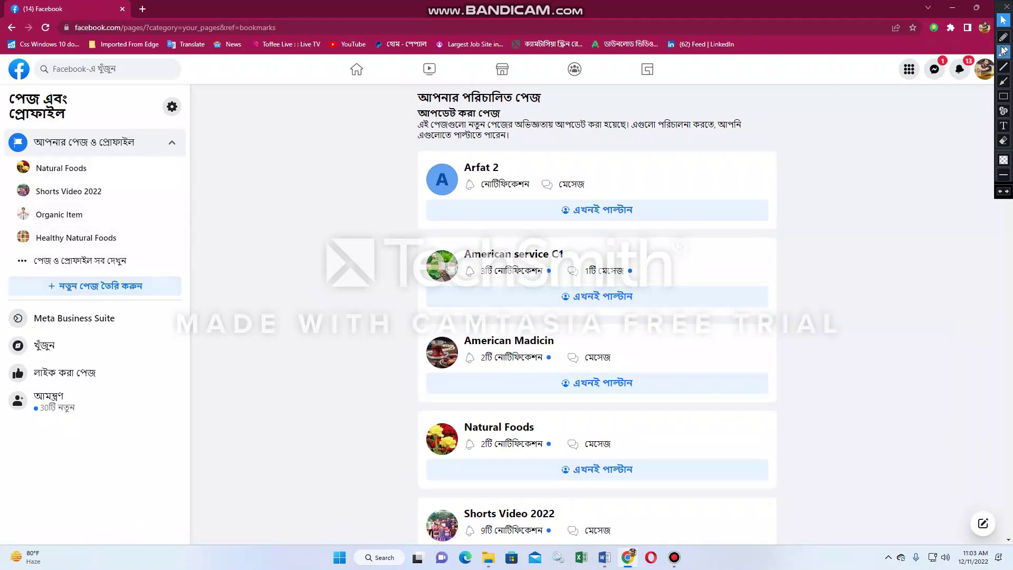
{"action": "left_click", "coordinate": [1004, 96]}
{"action": "left_click_drag", "start_coordinate": [45, 280], "coordinate": [156, 296]}
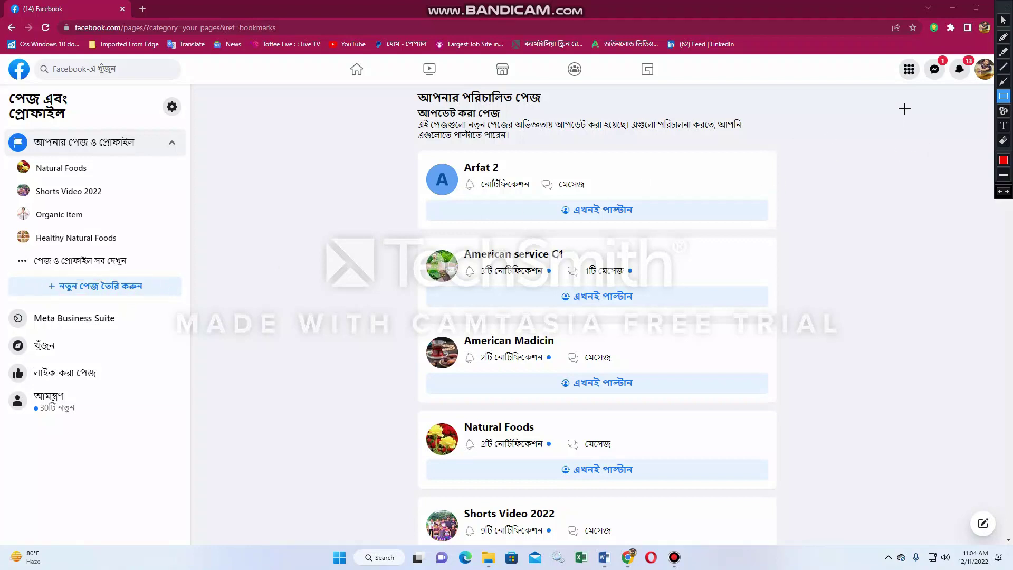
{"action": "left_click", "coordinate": [1003, 20]}
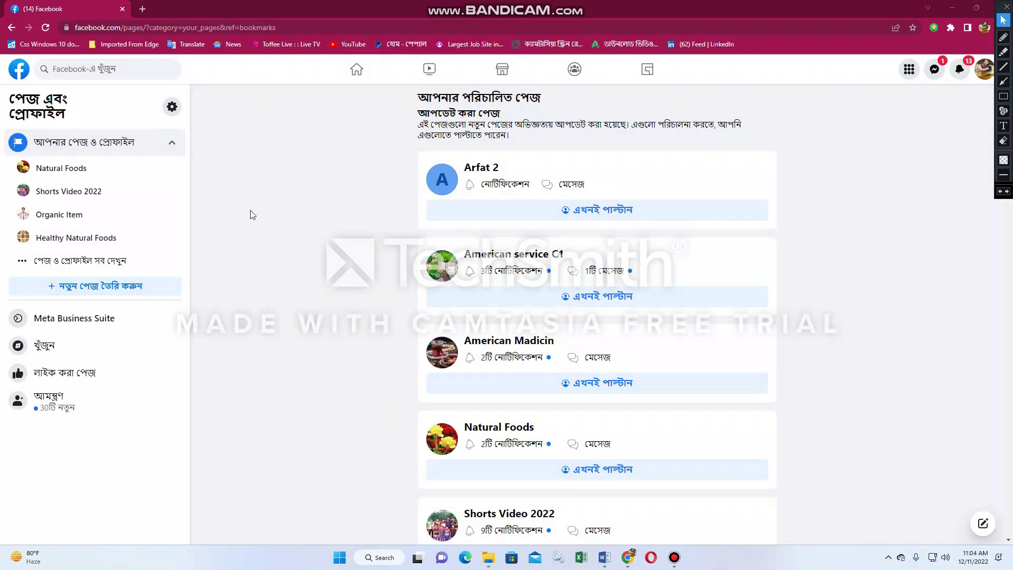
Start a new page named "VIDEO CREATOR" and switch its preview to the mobile view.
{"action": "left_click", "coordinate": [96, 290]}
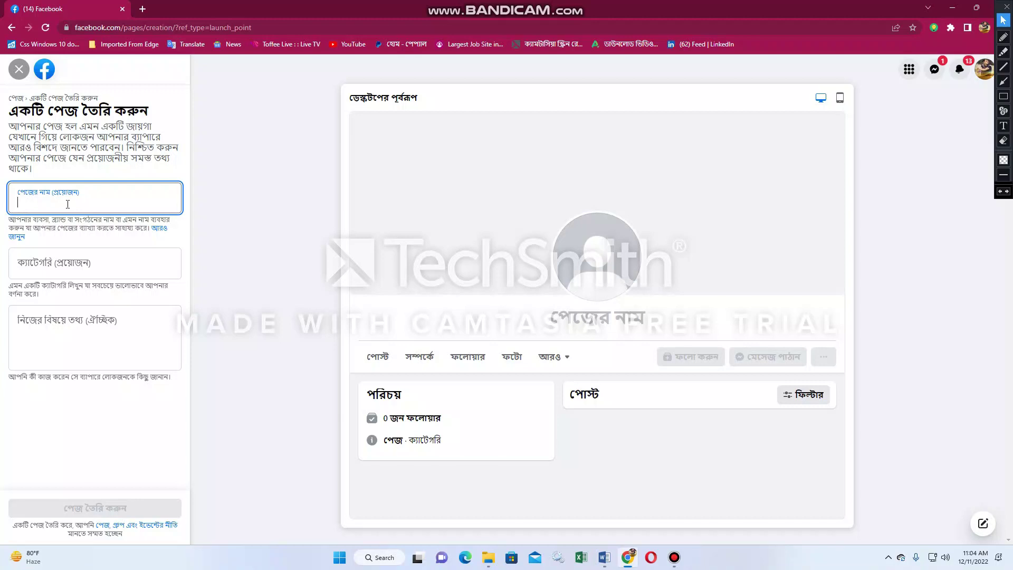
{"action": "type", "text": "Vl"}
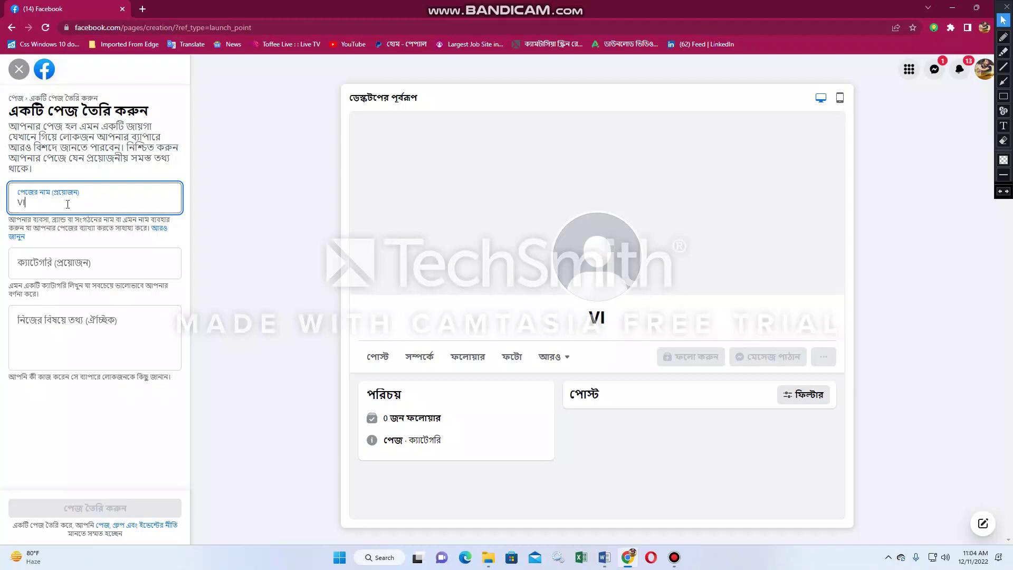
{"action": "type", "text": "DEO"}
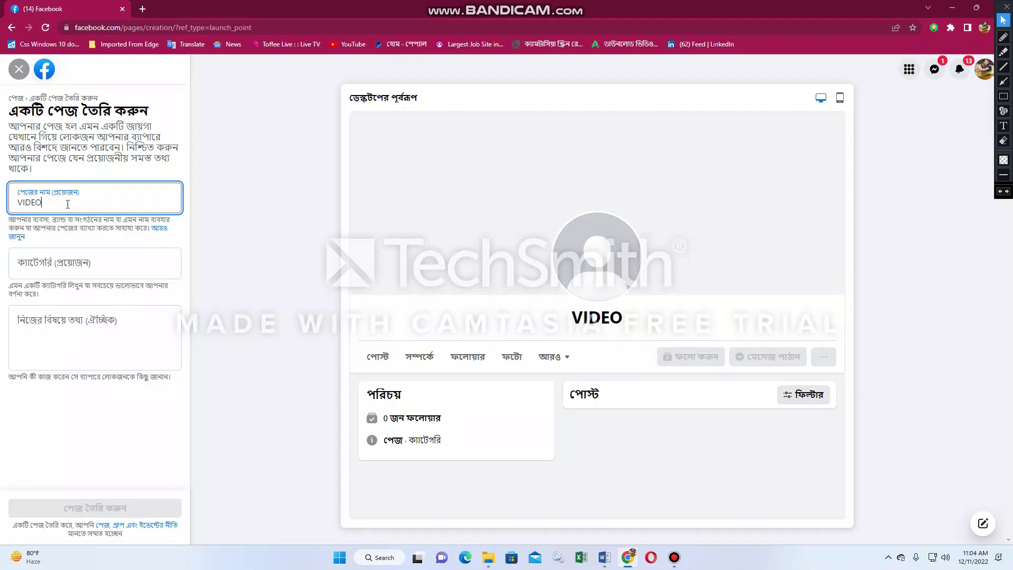
{"action": "type", "text": " C"}
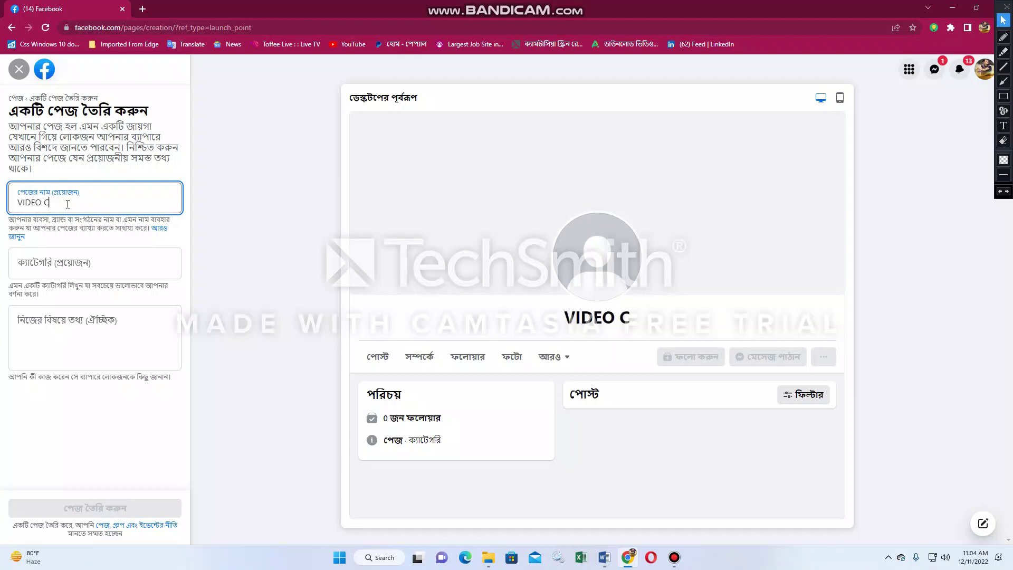
{"action": "type", "text": "REAT"}
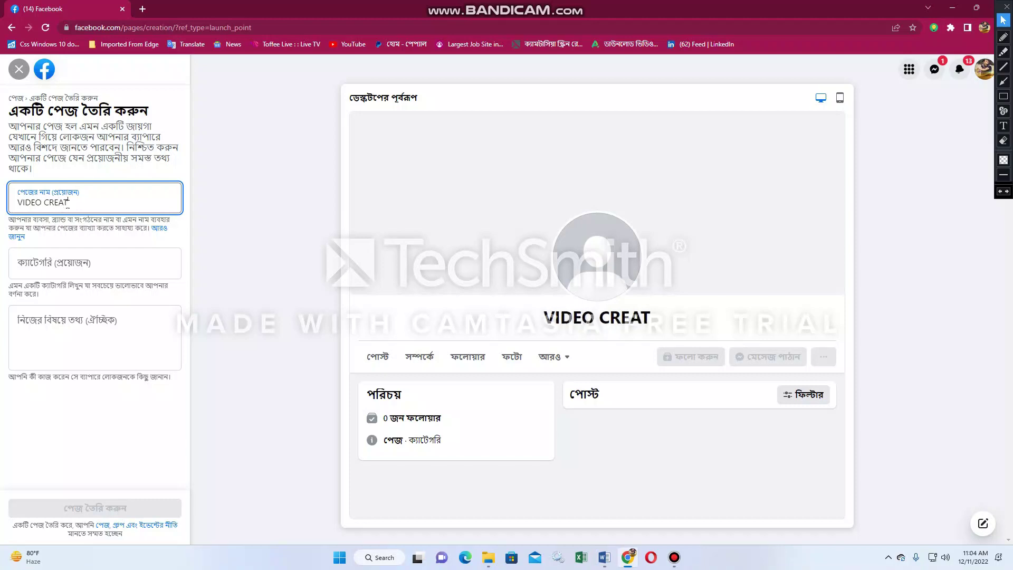
{"action": "type", "text": "OR"}
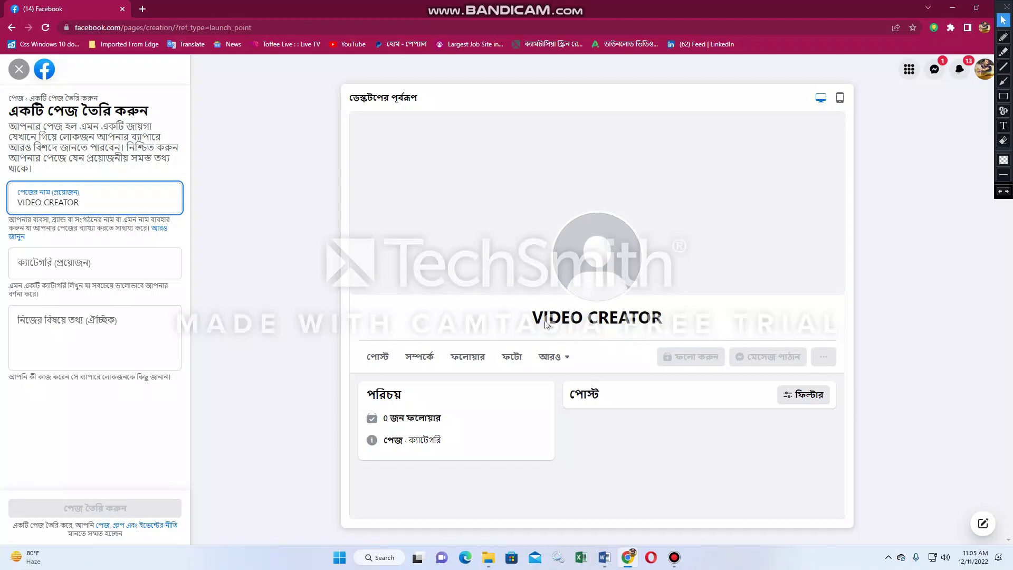
{"action": "left_click", "coordinate": [843, 100]}
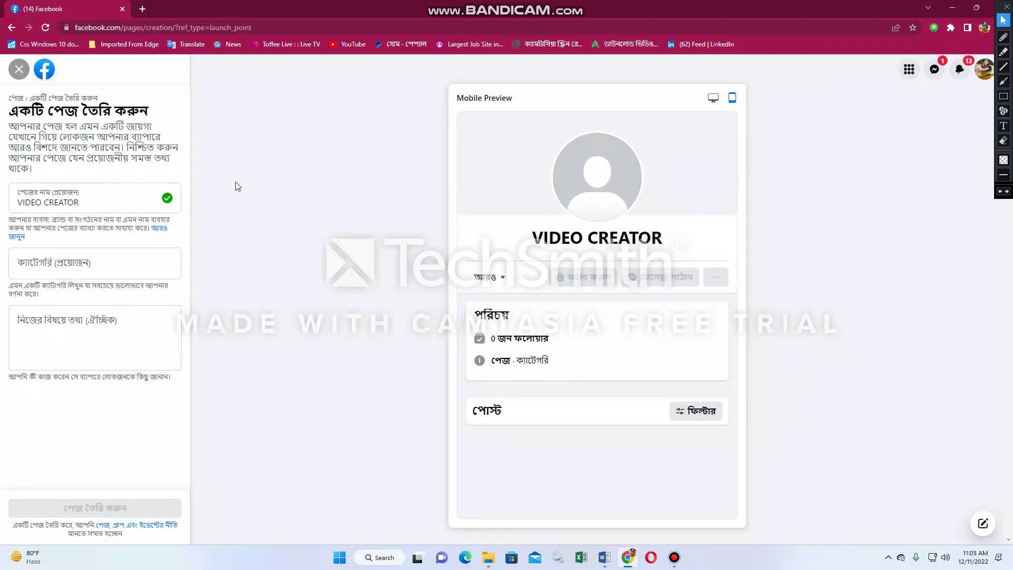
Look up page categories with "FU" and choose সৌন্দর্য, প্রসাধনী ও ব্যক্তিগত পরিচর্যা as the page's category.
{"action": "left_click", "coordinate": [102, 263]}
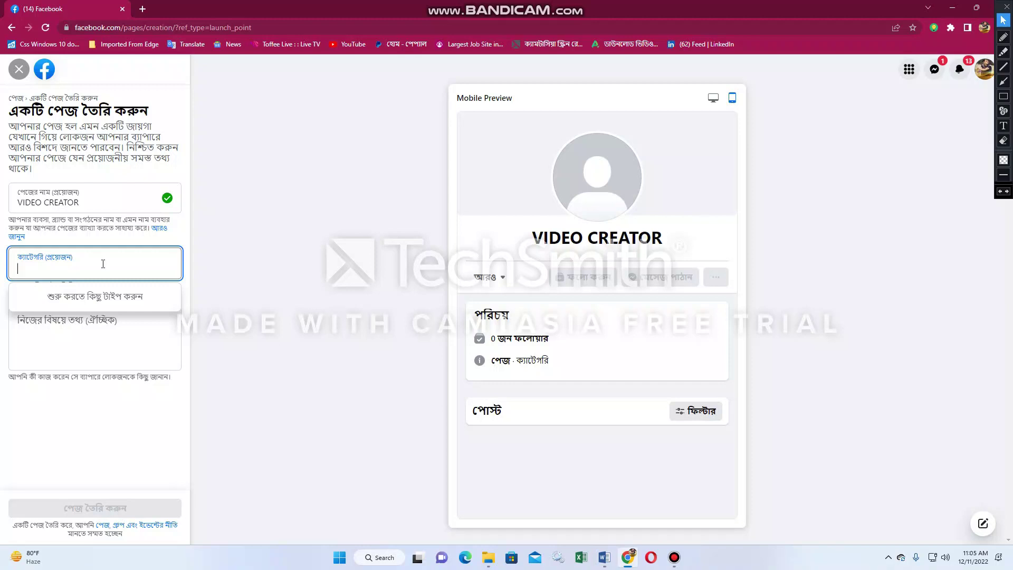
{"action": "type", "text": "F"}
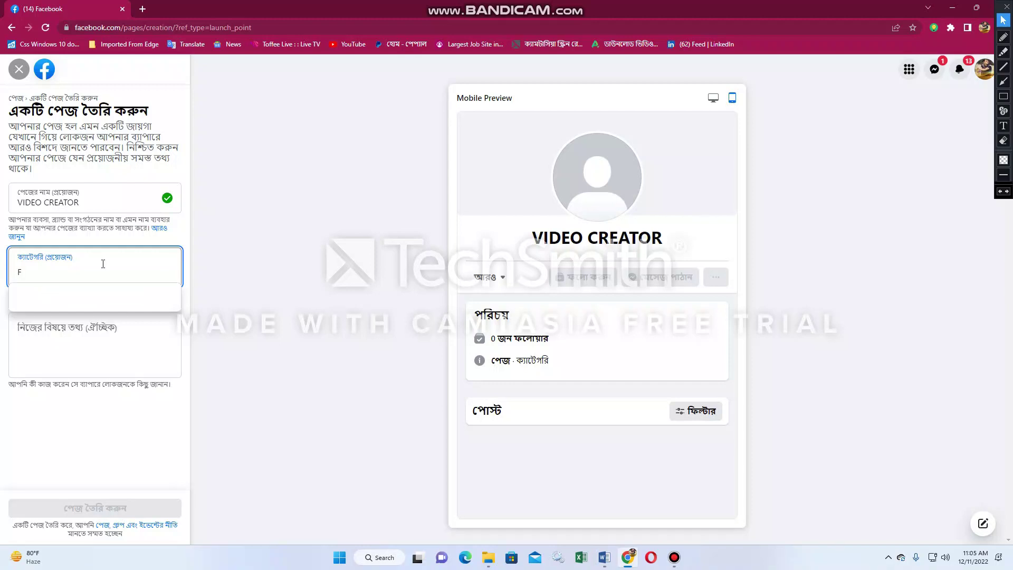
{"action": "type", "text": "U"}
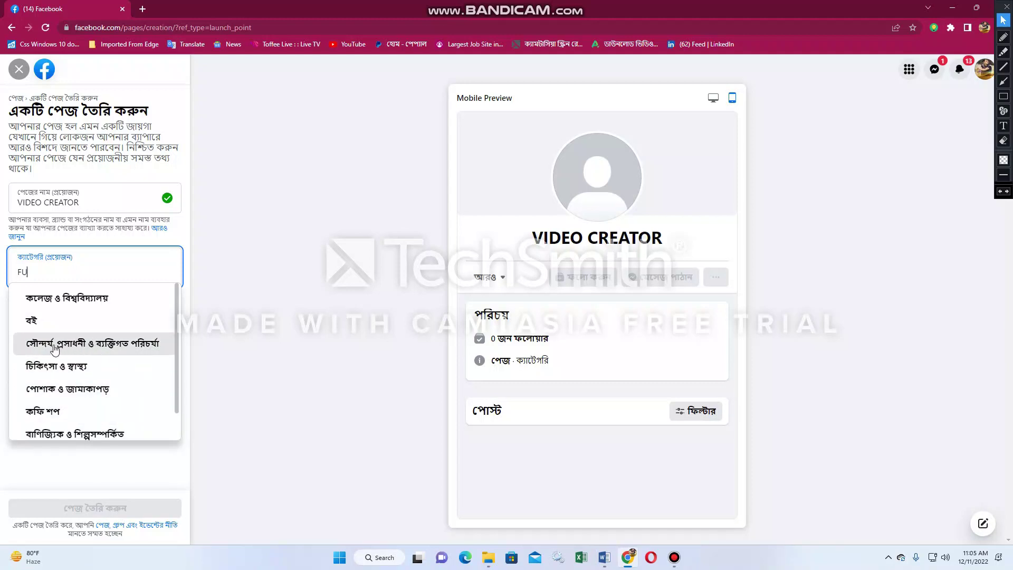
{"action": "left_click", "coordinate": [116, 351]}
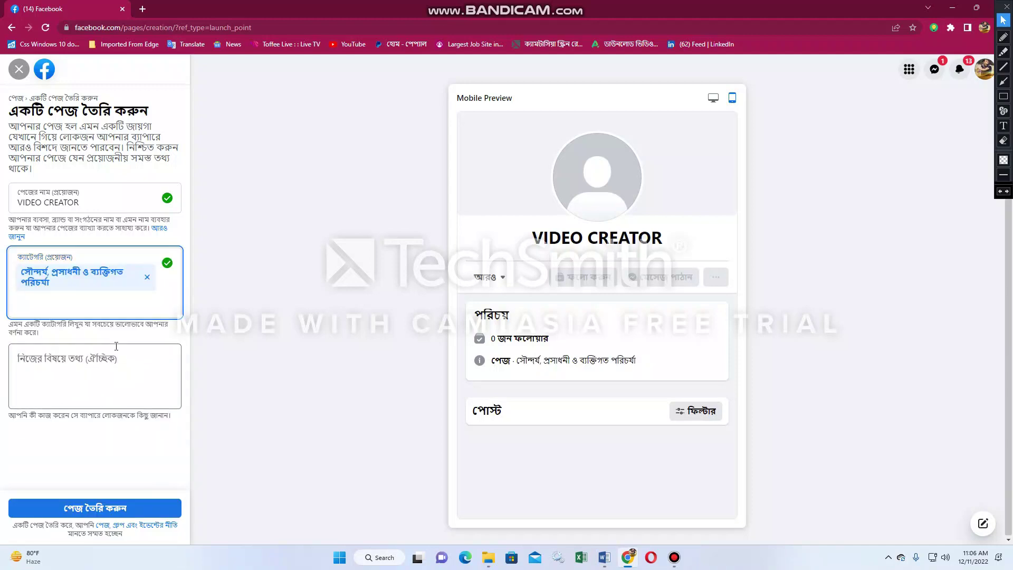
Enter "VIDEO CREATOR" as the page's bio and submit the page for creation.
{"action": "left_click", "coordinate": [89, 354]}
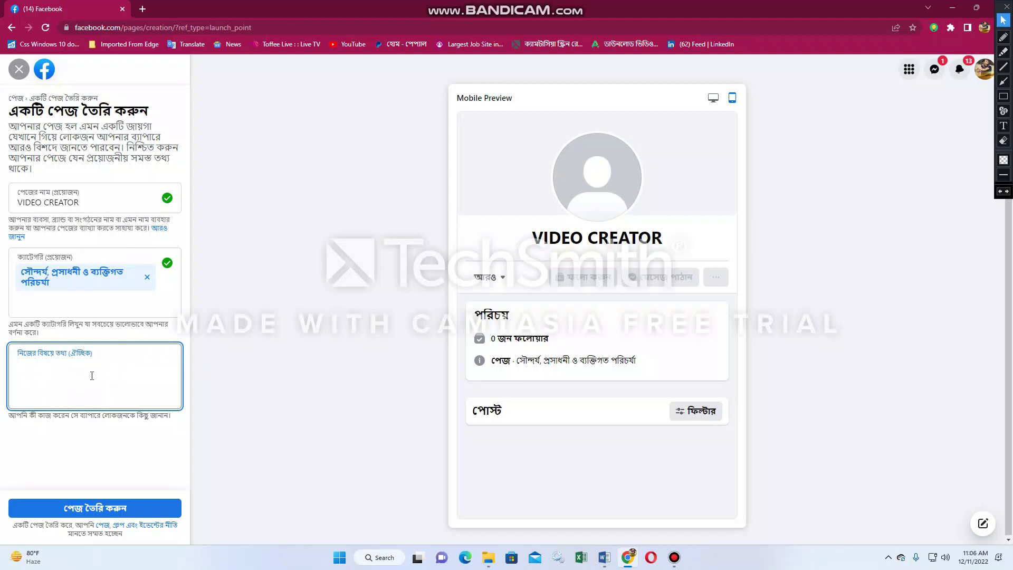
{"action": "type", "text": "VID"}
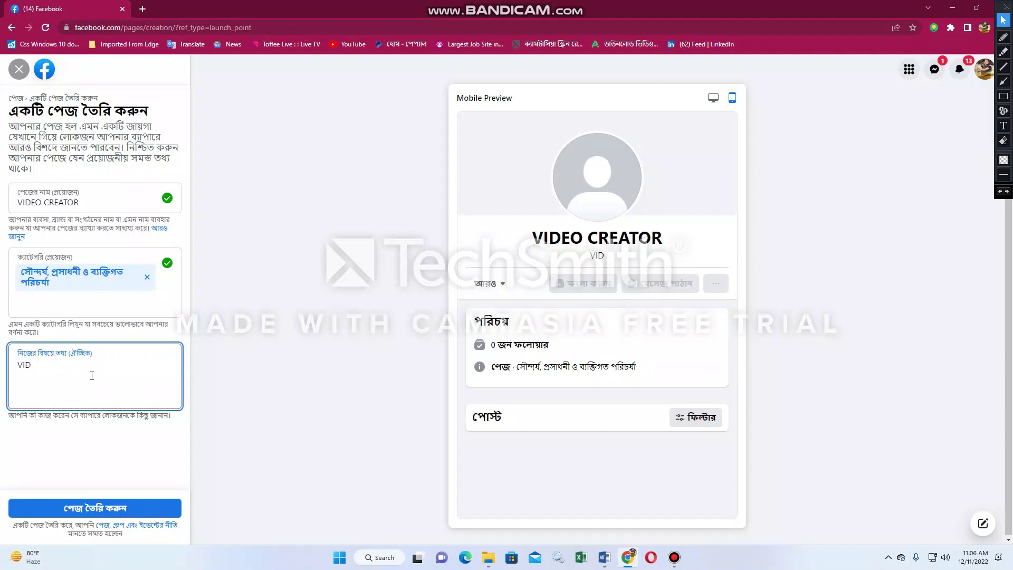
{"action": "type", "text": "EO CREATOR"}
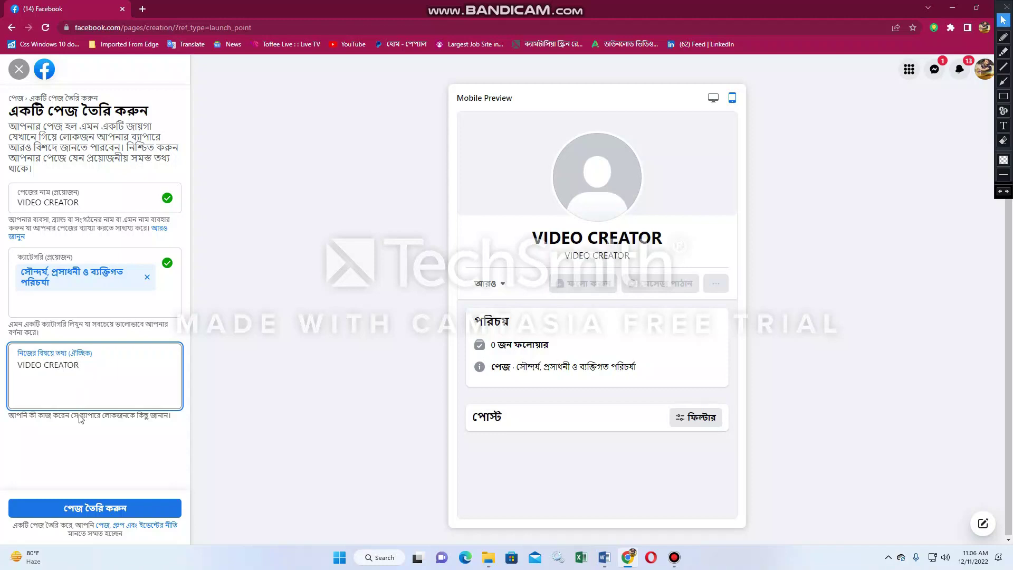
{"action": "left_click", "coordinate": [85, 434]}
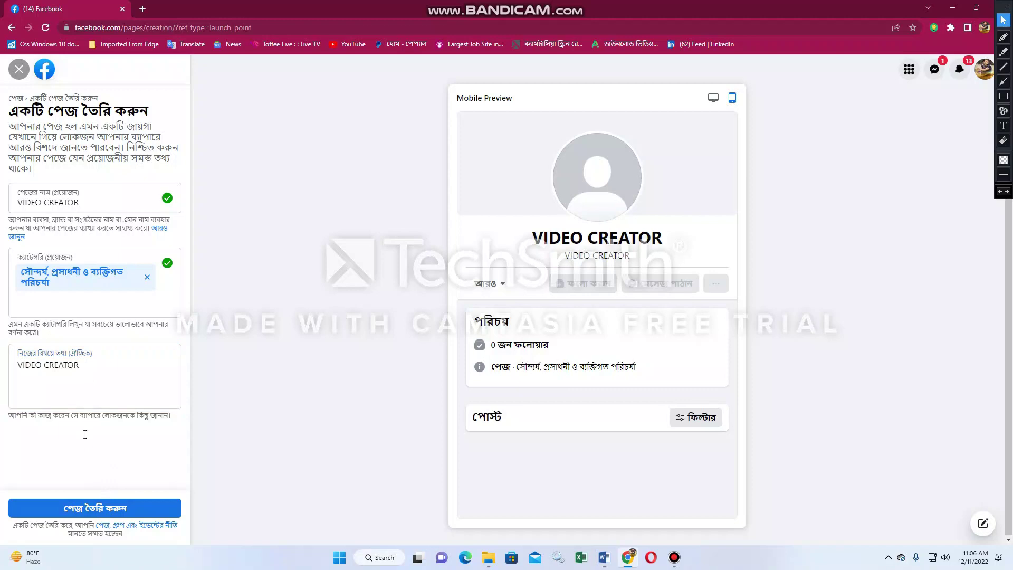
{"action": "left_click", "coordinate": [105, 511]}
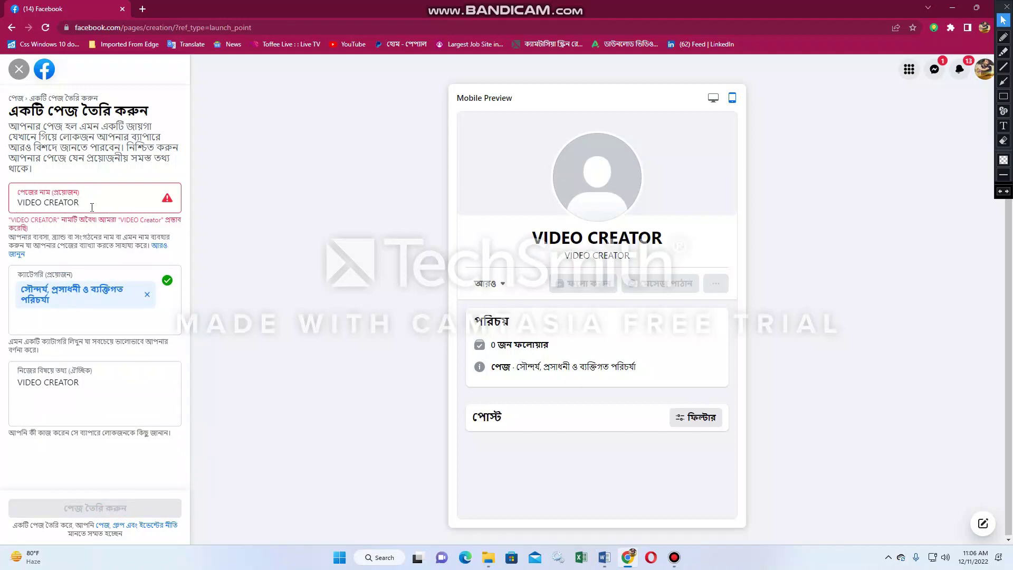
Try to create the page under the names "VIDEO CREATOR 1" and "VIDEO CREATOR SUNNY".
{"action": "type", "text": "1"}
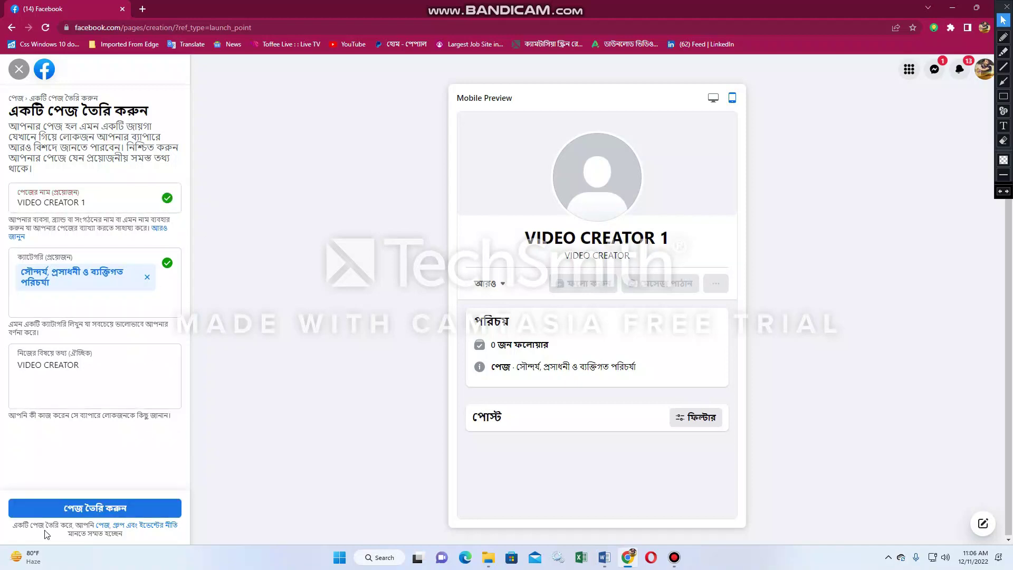
{"action": "left_click", "coordinate": [74, 515]}
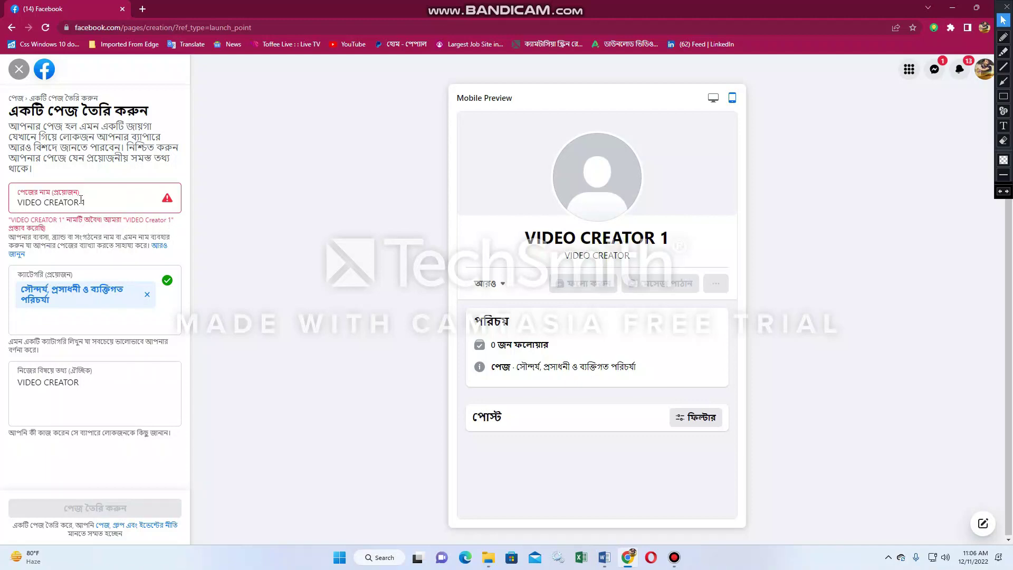
{"action": "key", "text": "BackSpace"}
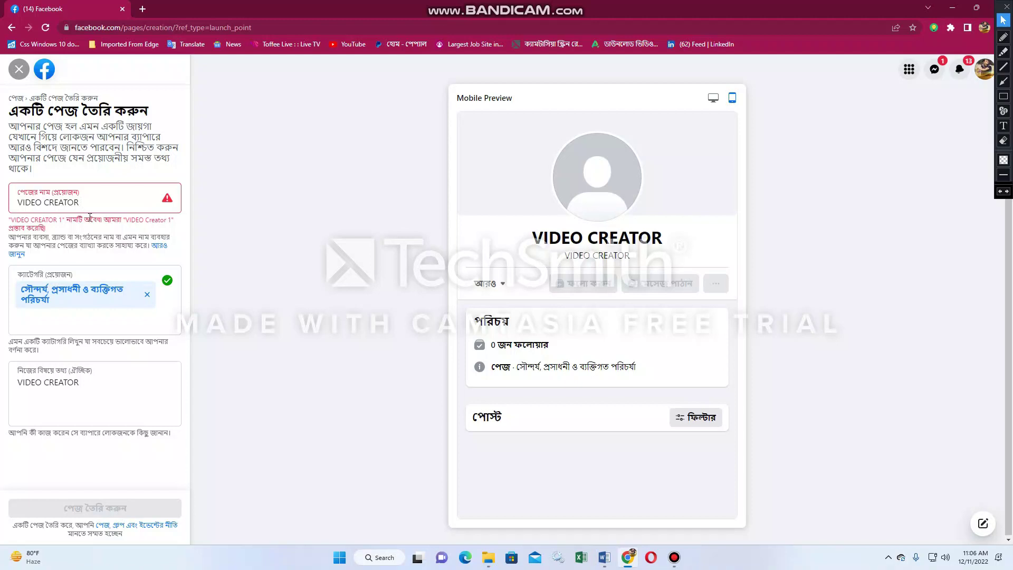
{"action": "type", "text": "SUNN"}
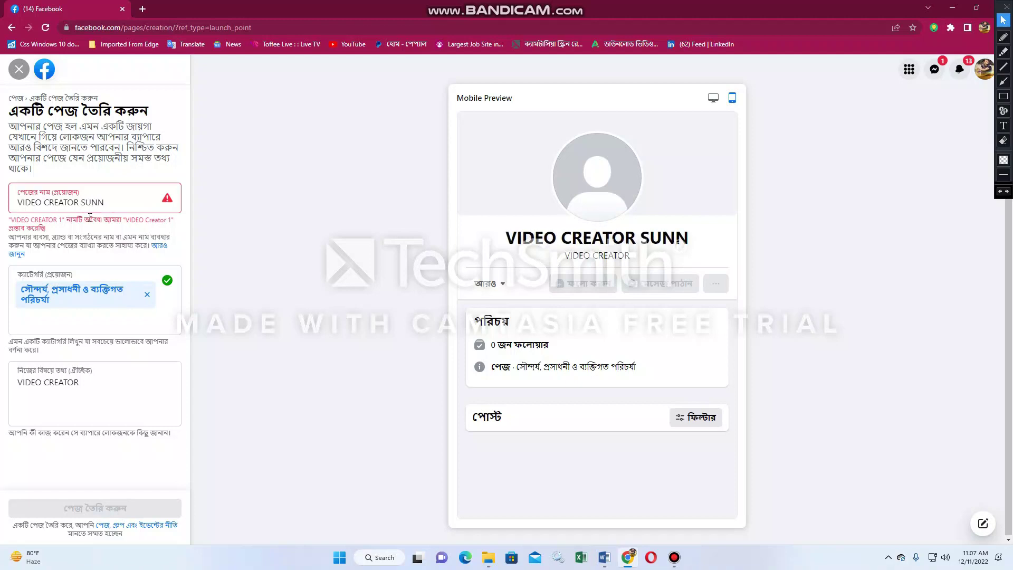
{"action": "type", "text": "Y"}
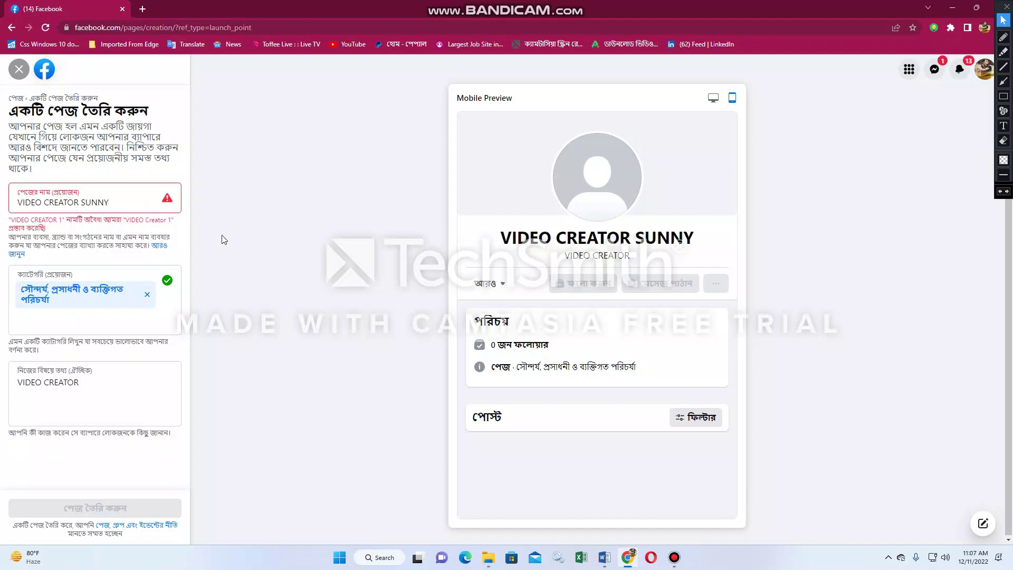
{"action": "left_click", "coordinate": [105, 508]}
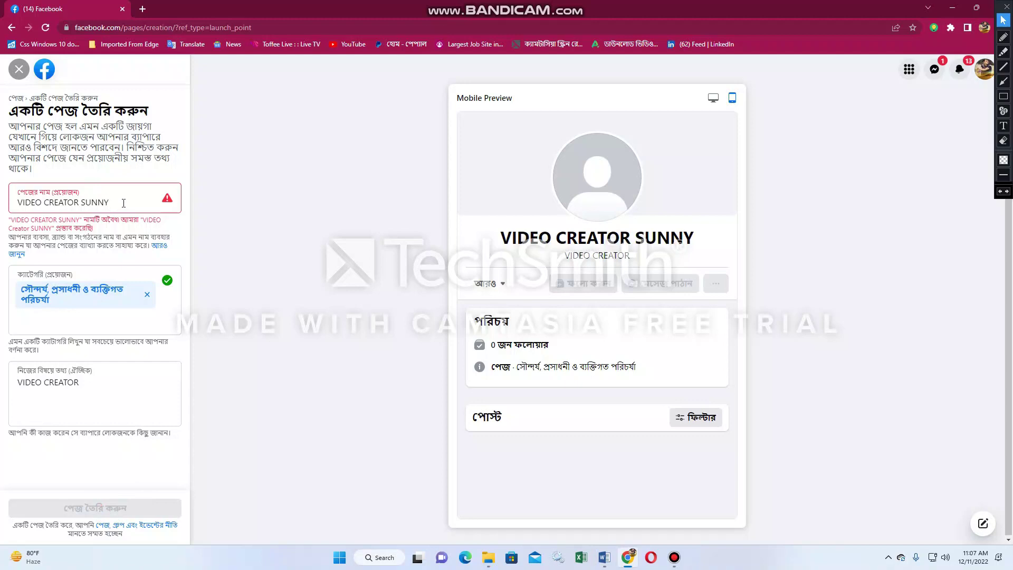
Replace the page name with "FUNNY VIDEO" and create the page.
{"action": "key", "text": "BackSpace"}
{"action": "key", "text": "BackSpace"}
{"action": "key", "text": "BackSpace"}
{"action": "key", "text": "BackSpace"}
{"action": "key", "text": "BackSpace"}
{"action": "key", "text": "BackSpace"}
{"action": "key", "text": "BackSpace"}
{"action": "key", "text": "BackSpace"}
{"action": "key", "text": "BackSpace"}
{"action": "key", "text": "BackSpace"}
{"action": "key", "text": "BackSpace"}
{"action": "key", "text": "BackSpace"}
{"action": "key", "text": "BackSpace"}
{"action": "key", "text": "BackSpace"}
{"action": "key", "text": "BackSpace"}
{"action": "key", "text": "BackSpace"}
{"action": "key", "text": "BackSpace"}
{"action": "key", "text": "BackSpace"}
{"action": "key", "text": "BackSpace"}
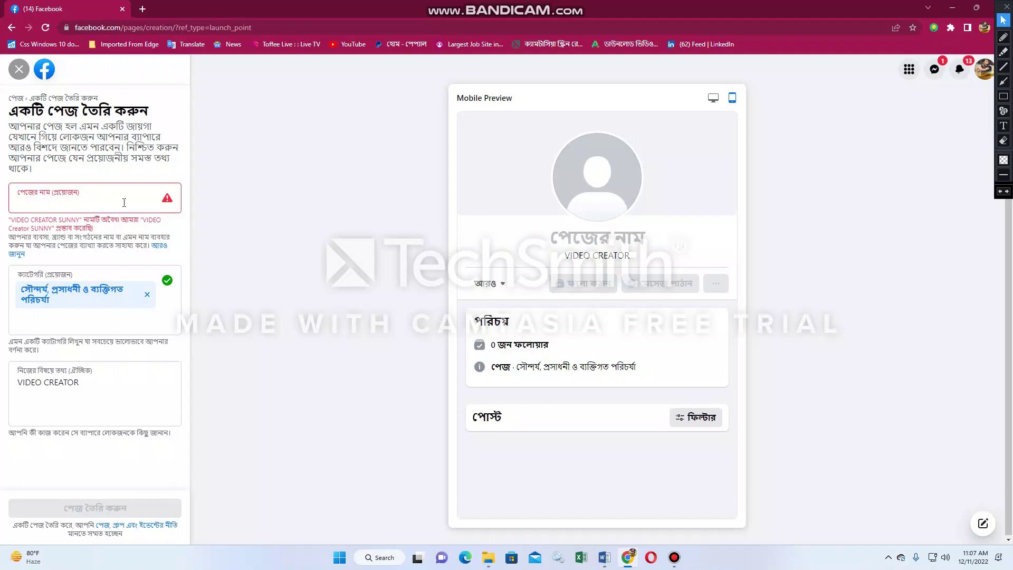
{"action": "type", "text": "FU"}
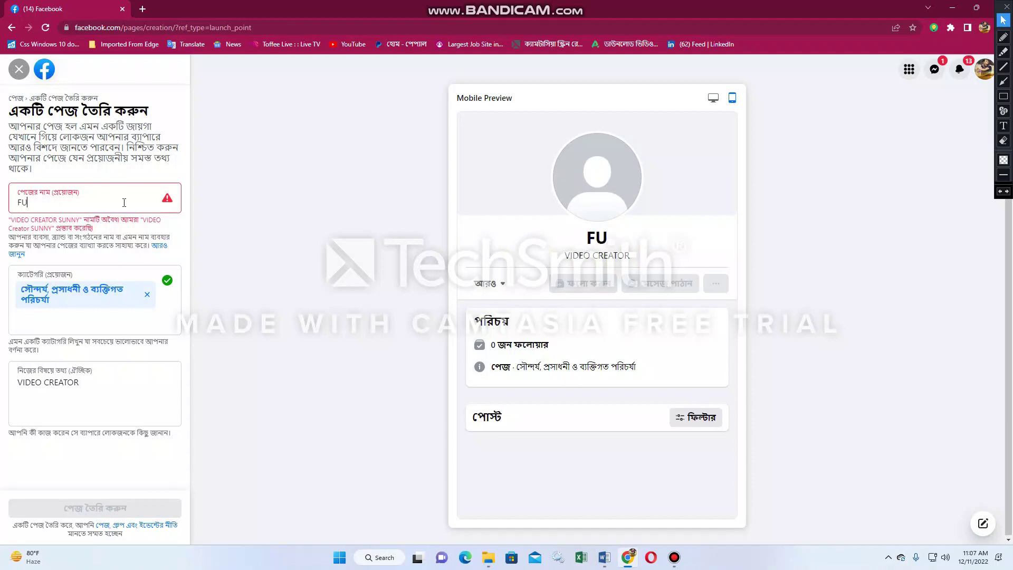
{"action": "type", "text": "NN"}
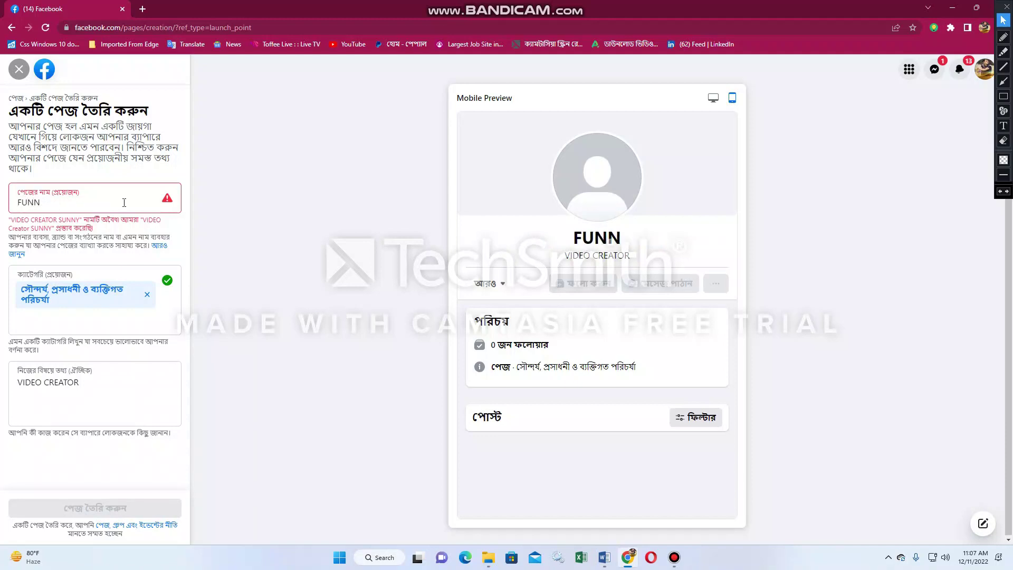
{"action": "type", "text": "Y"}
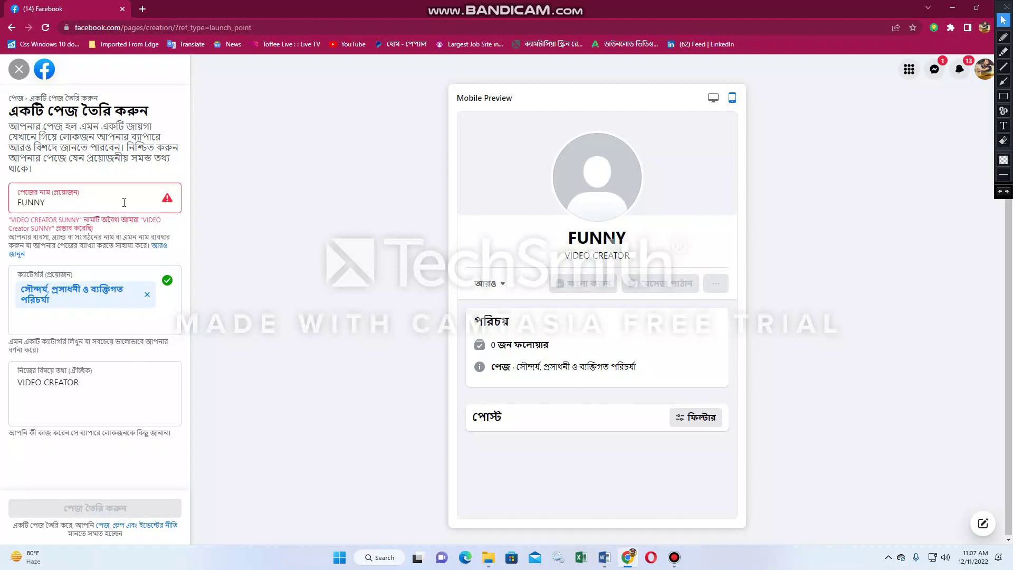
{"action": "type", "text": " VI"}
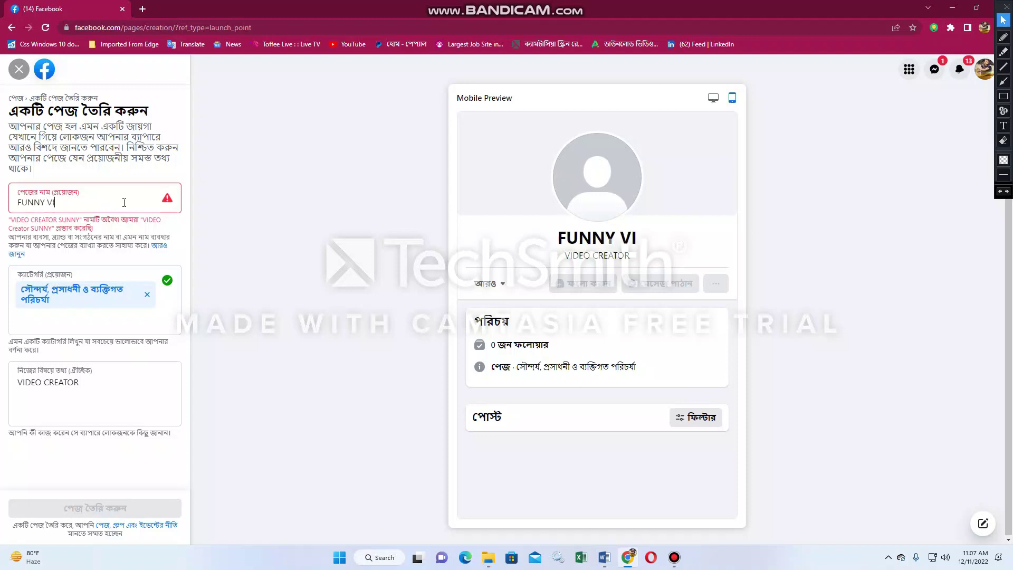
{"action": "type", "text": "DEO"}
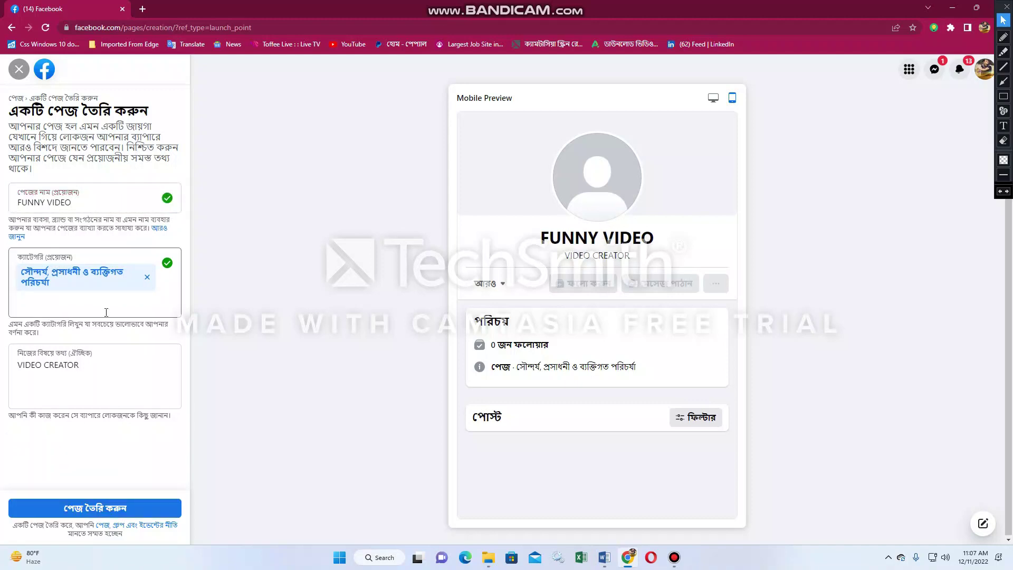
{"action": "left_click", "coordinate": [91, 509]}
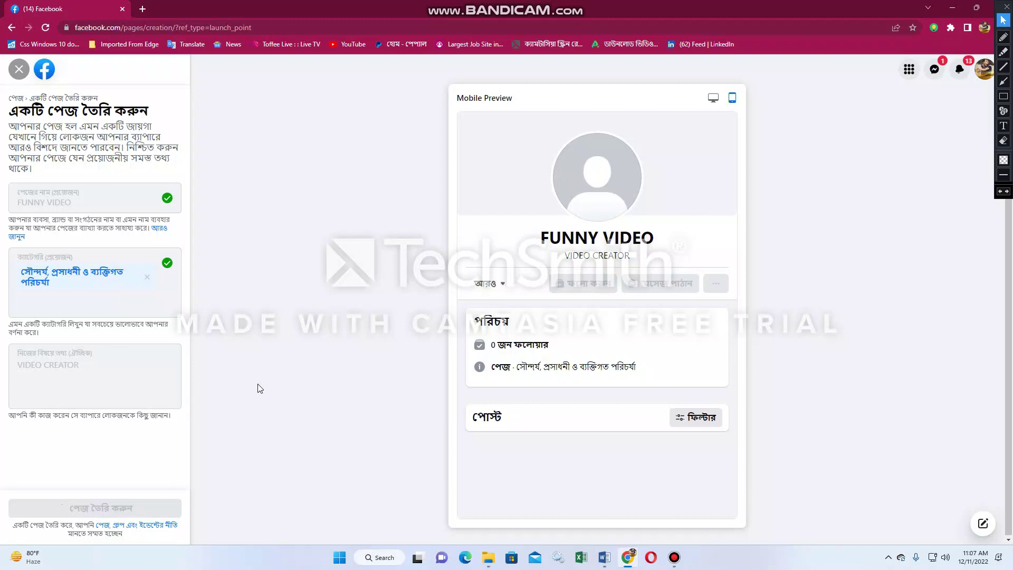
Look over the contact, location and hours sections of the page setup and open the website field for entry.
{"action": "mouse_move", "coordinate": [534, 4]}
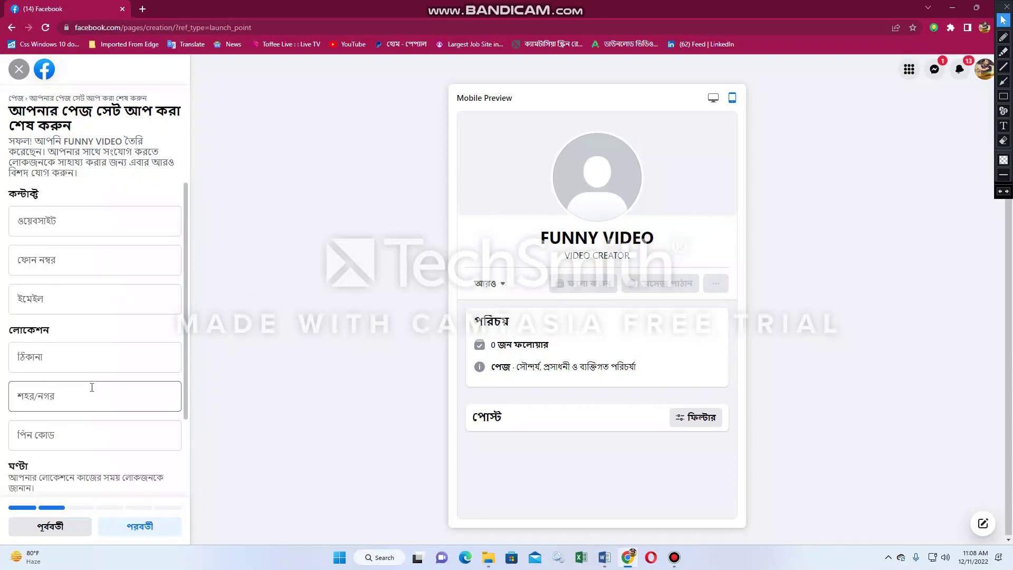
{"action": "scroll", "coordinate": [91, 390], "scroll_direction": "down", "scroll_amount": 2}
{"action": "scroll", "coordinate": [91, 391], "scroll_direction": "up", "scroll_amount": 2}
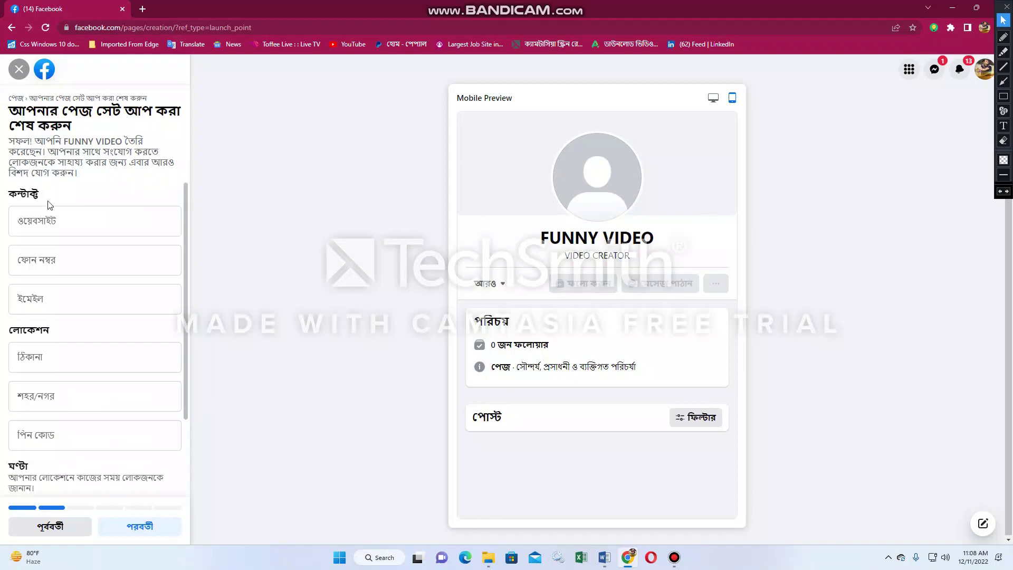
{"action": "left_click", "coordinate": [73, 222]}
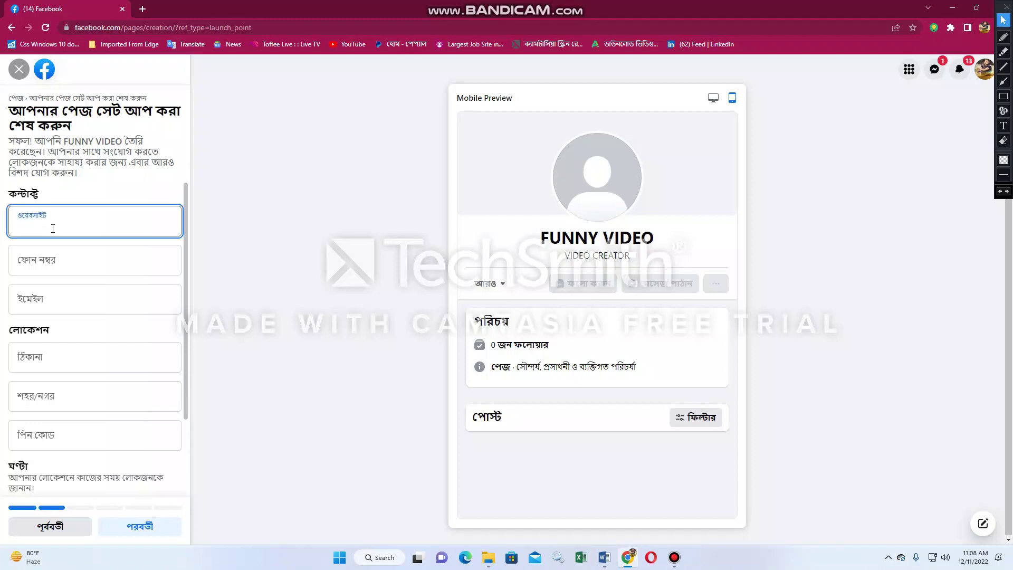